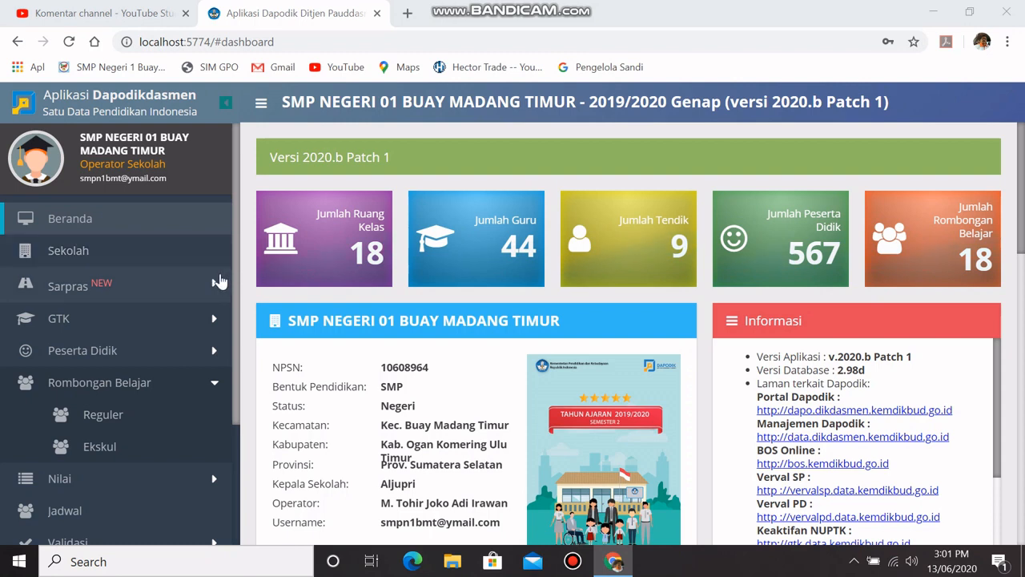
Open the Pembelajaran list of rombel Kelas 7A from the Reguler class groups under Rombongan Belajar
drag(238, 292, 236, 346)
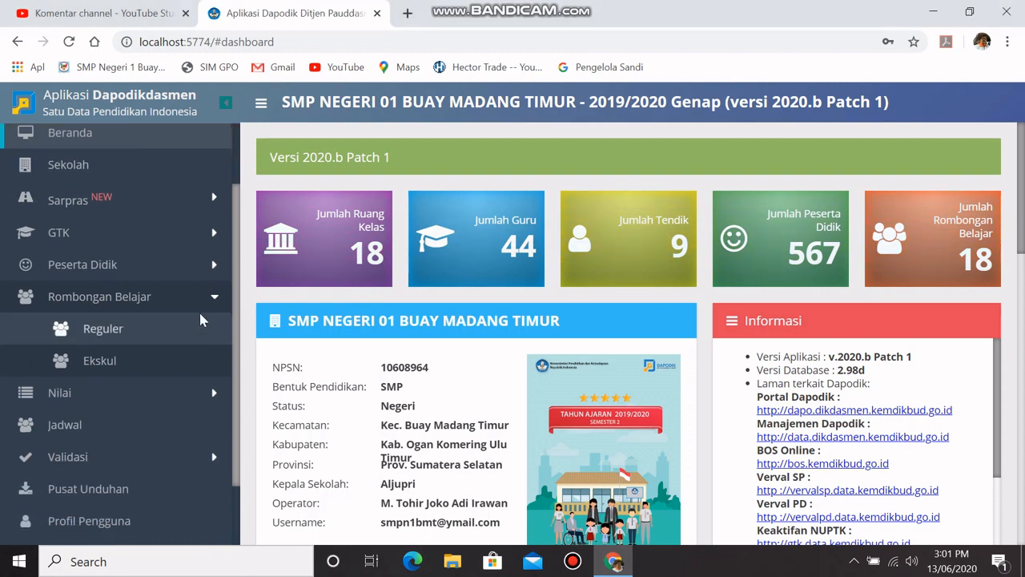
click(174, 302)
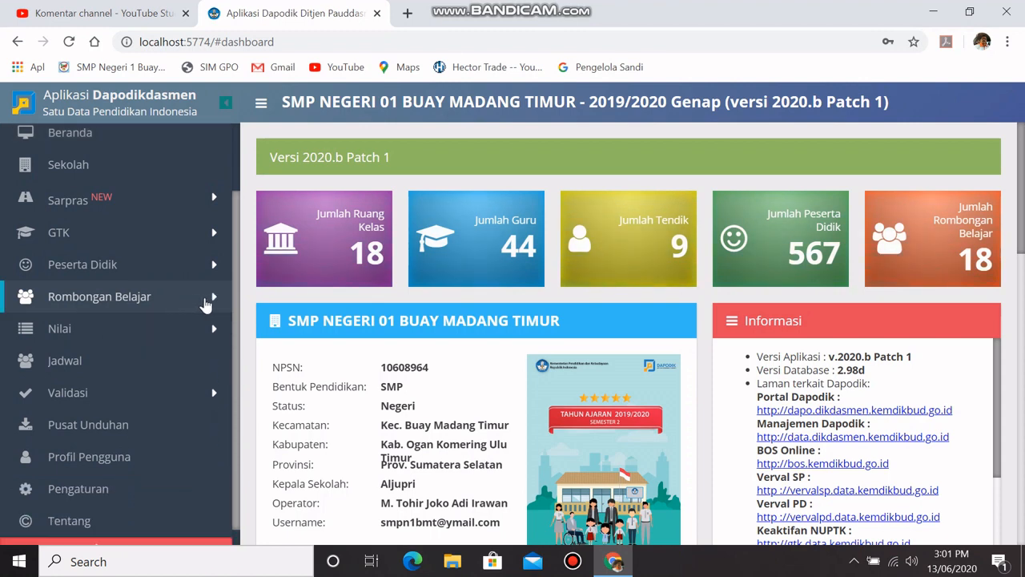
click(209, 301)
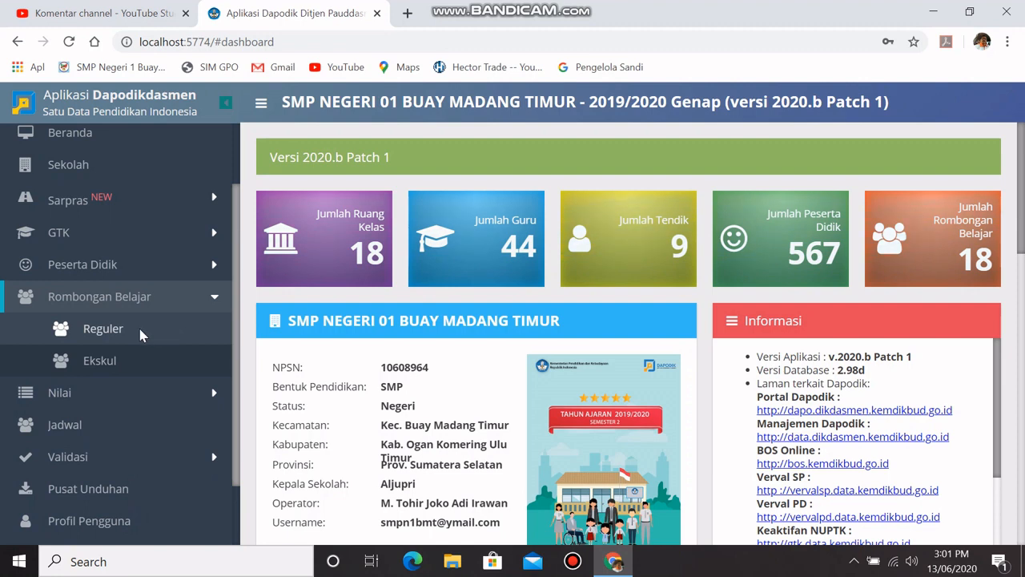
click(140, 335)
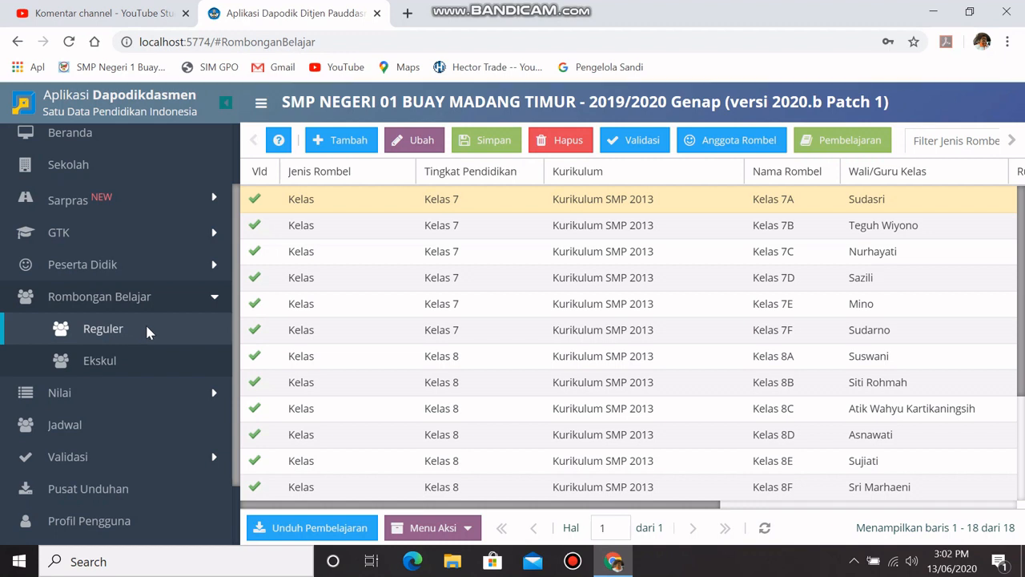
click(499, 207)
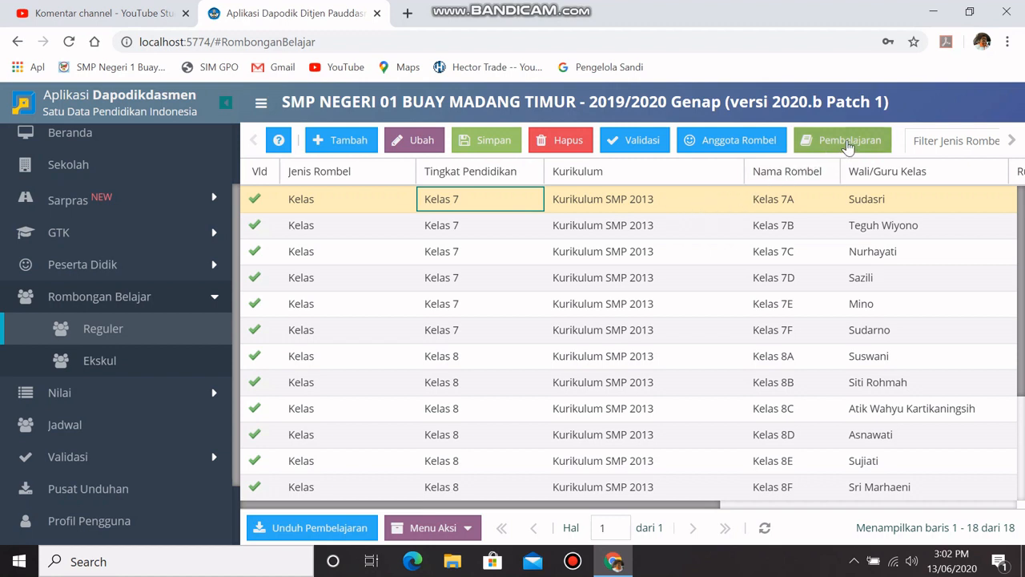
click(848, 147)
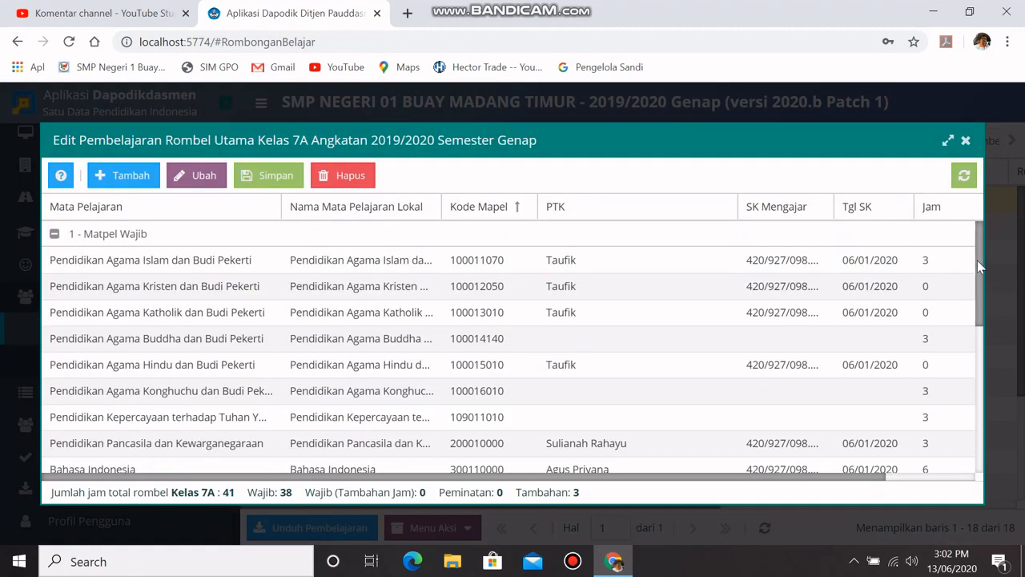
Review Kelas 7A's subject list and open a new lesson entry with the allocation 9 - Matpel Tambahan
mouse_move(981, 261)
mouse_down()
mouse_move(982, 270)
mouse_move(983, 258)
mouse_up()
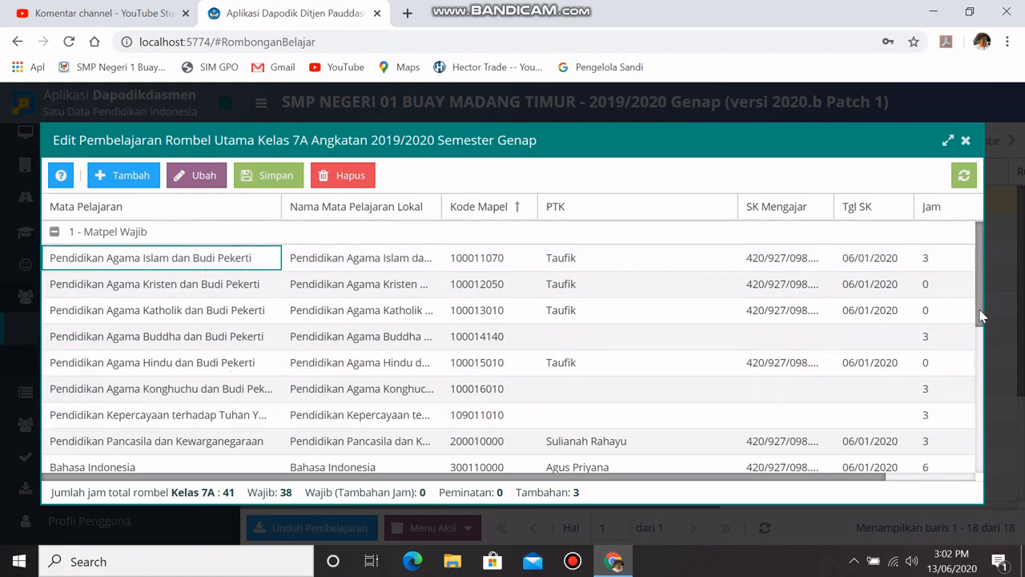
drag(982, 317, 986, 416)
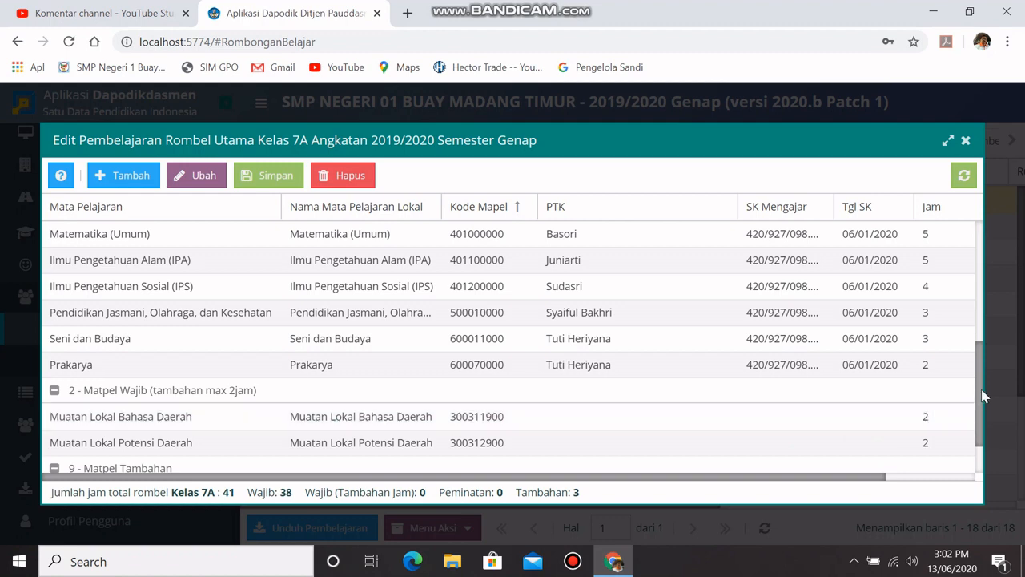
scroll(984, 395, down, 2)
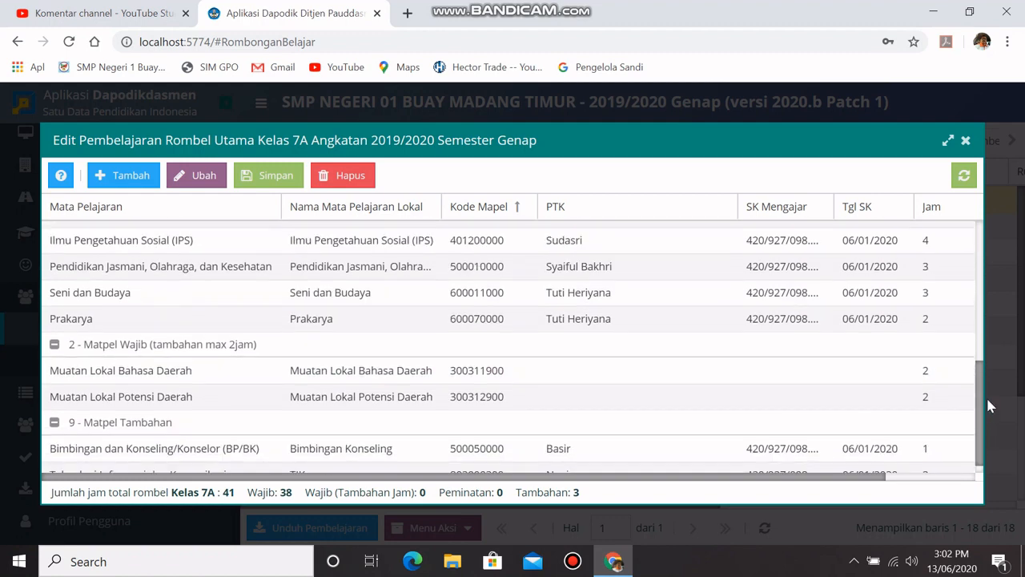
scroll(986, 396, up, 3)
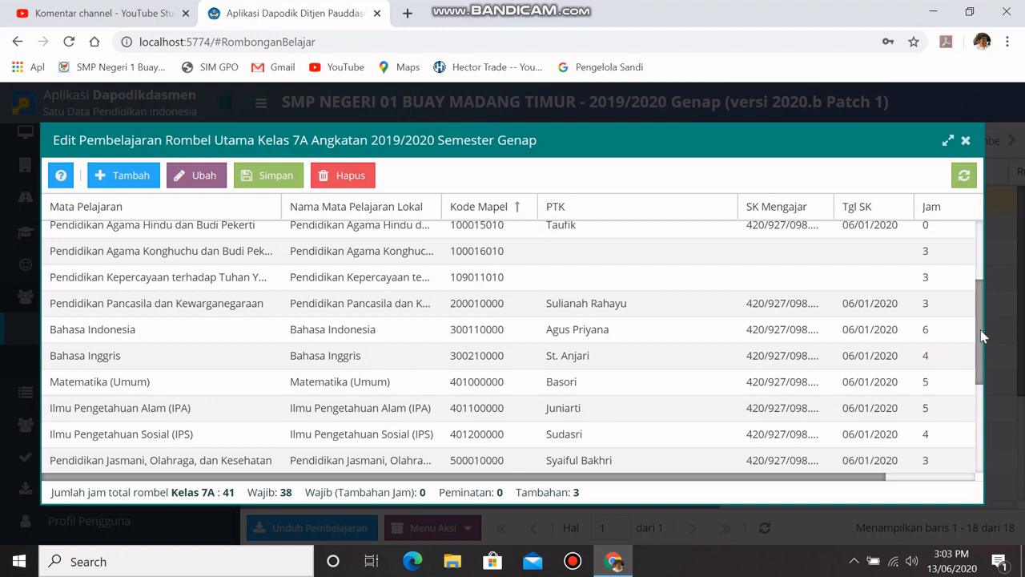
scroll(984, 336, up, 1)
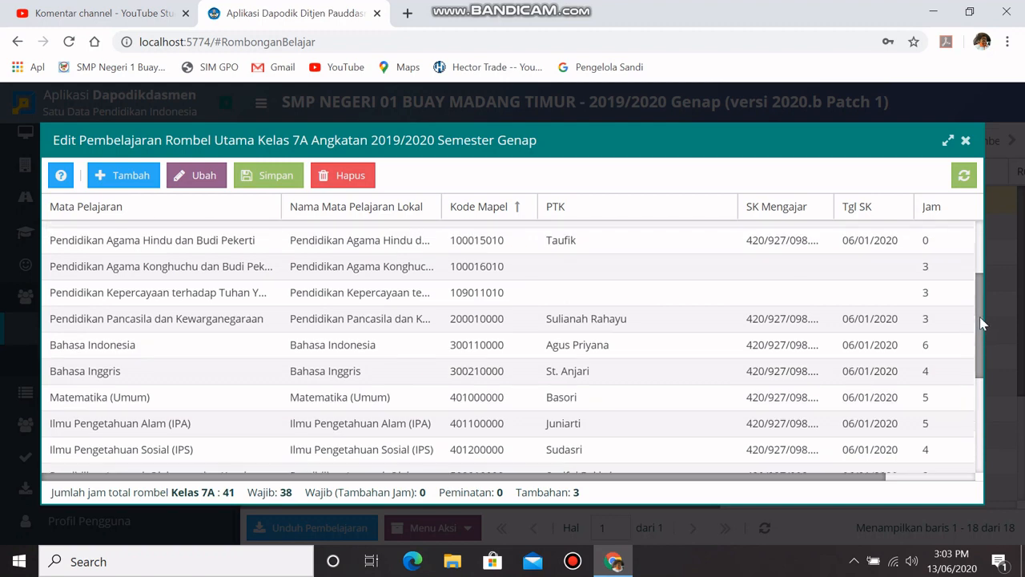
scroll(984, 323, up, 3)
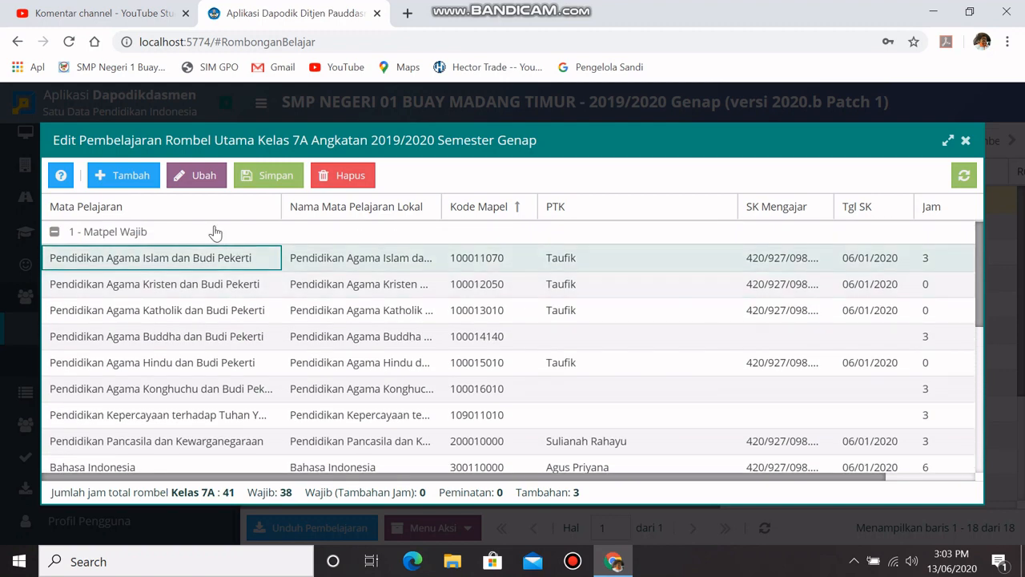
click(126, 177)
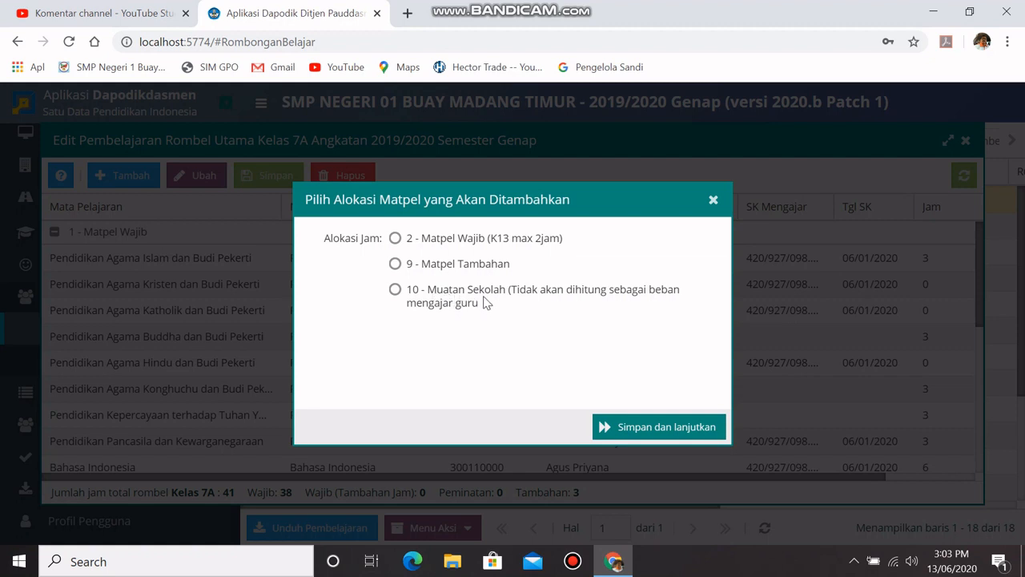
click(394, 265)
click(672, 431)
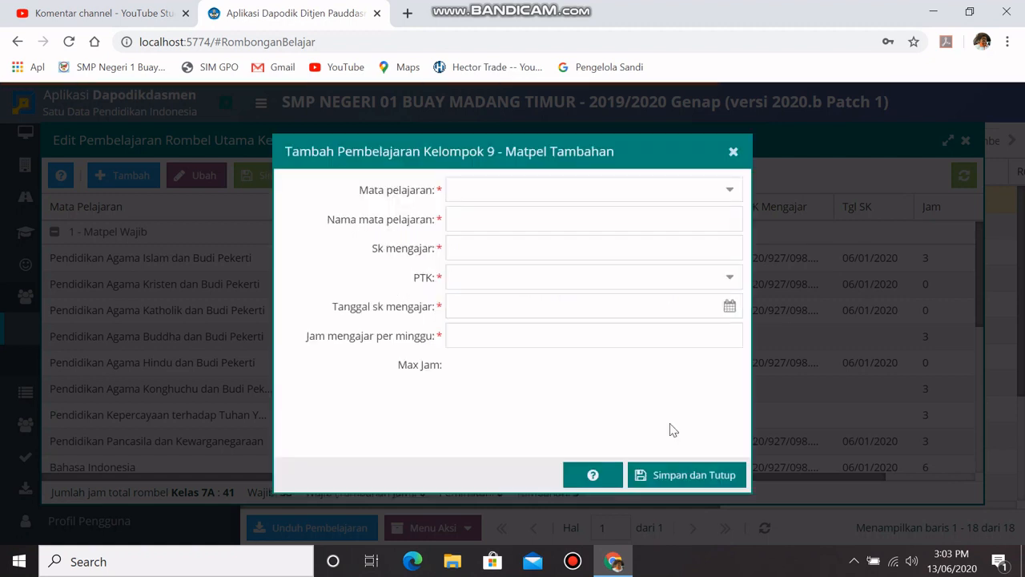
Choose subject 500050000 - Bimbingan dan Konseling/Konselor (BP/BK) and enter "Bimbingan konseling" as the subject name
click(730, 192)
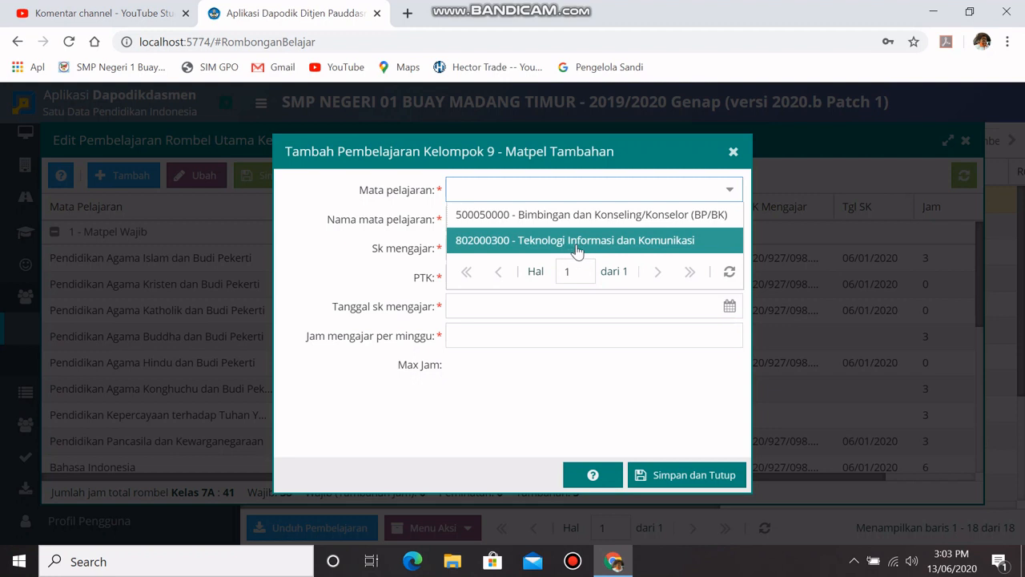
click(619, 215)
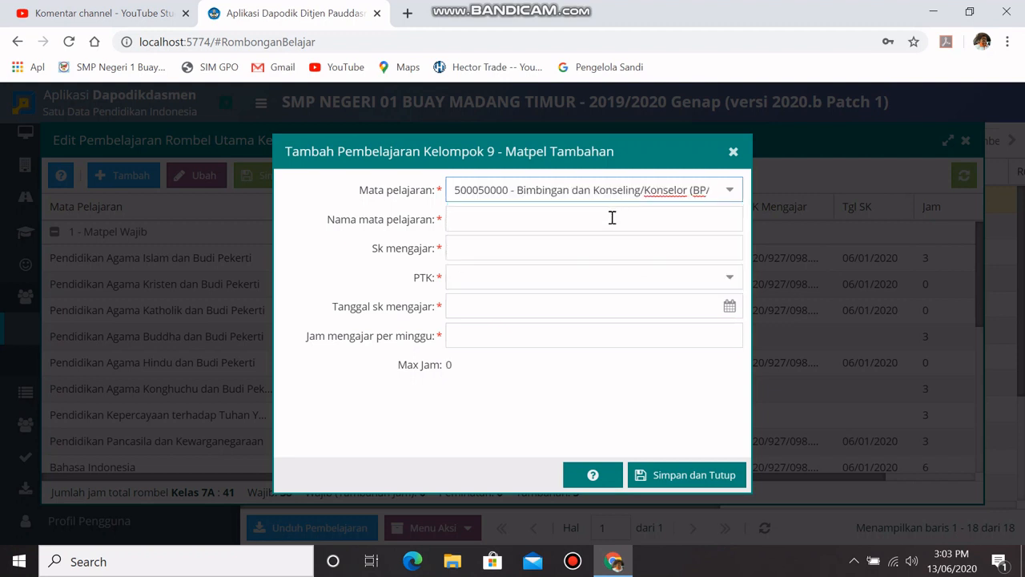
click(561, 219)
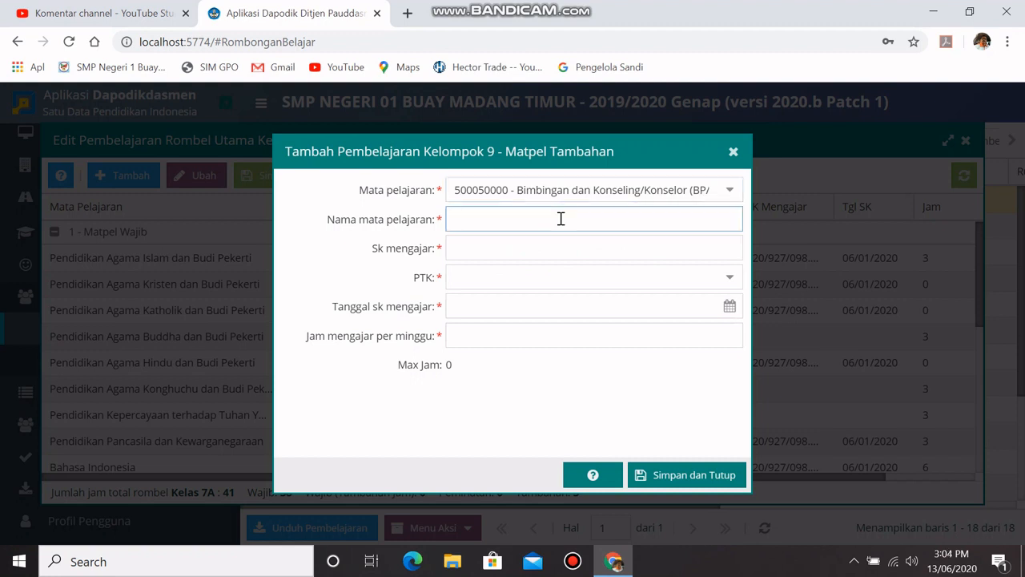
text(B)
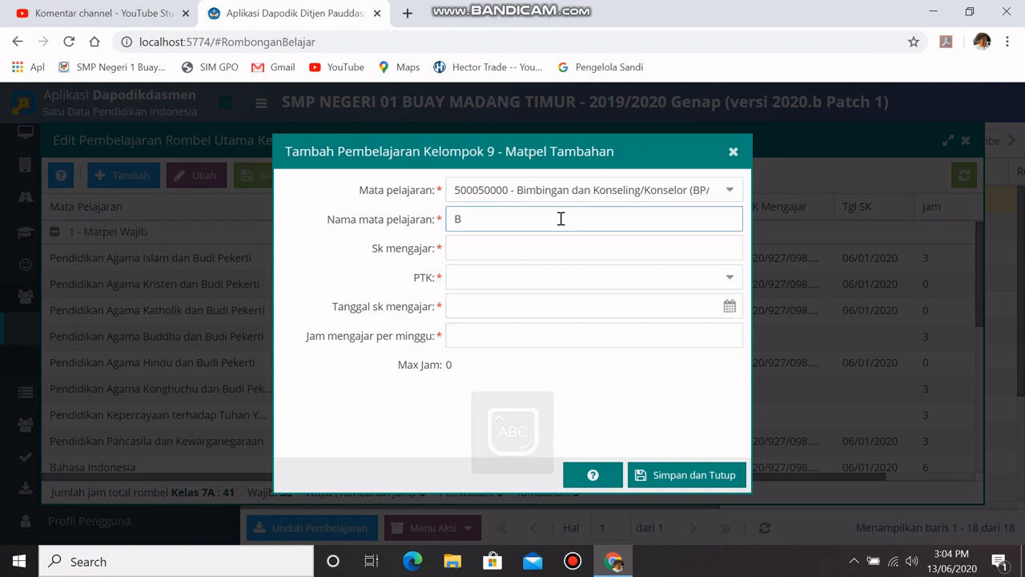
text(imbi)
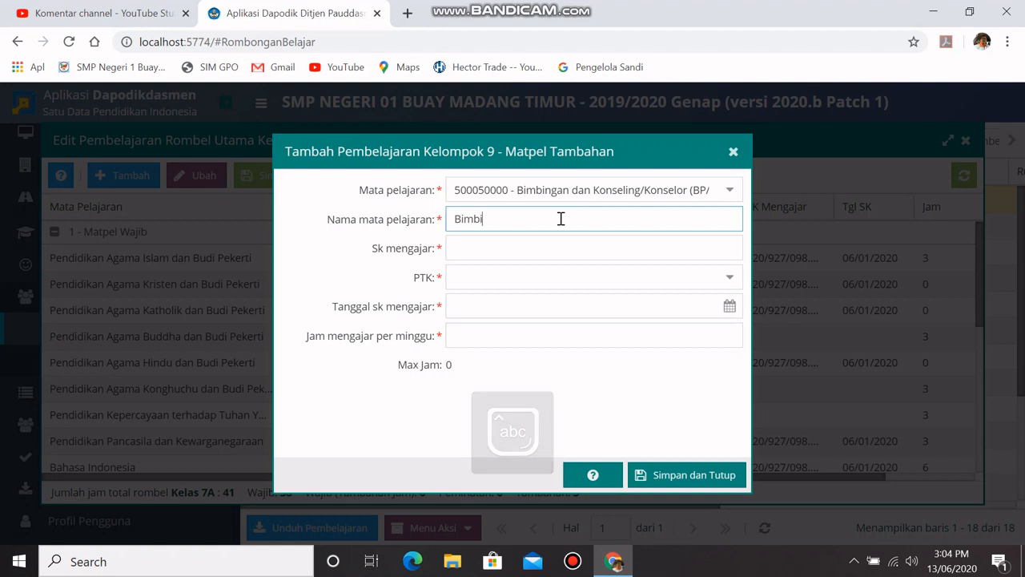
text(n)
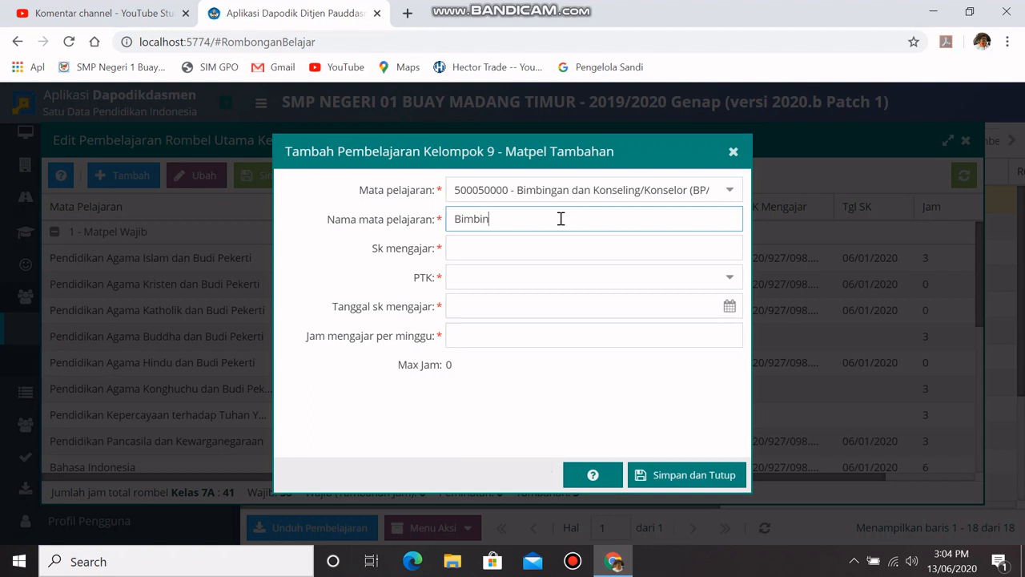
text(gan konseling)
Enter 420/sk/smp/2020 as the Sk mengajar and select the teacher's name as PTK
click(556, 249)
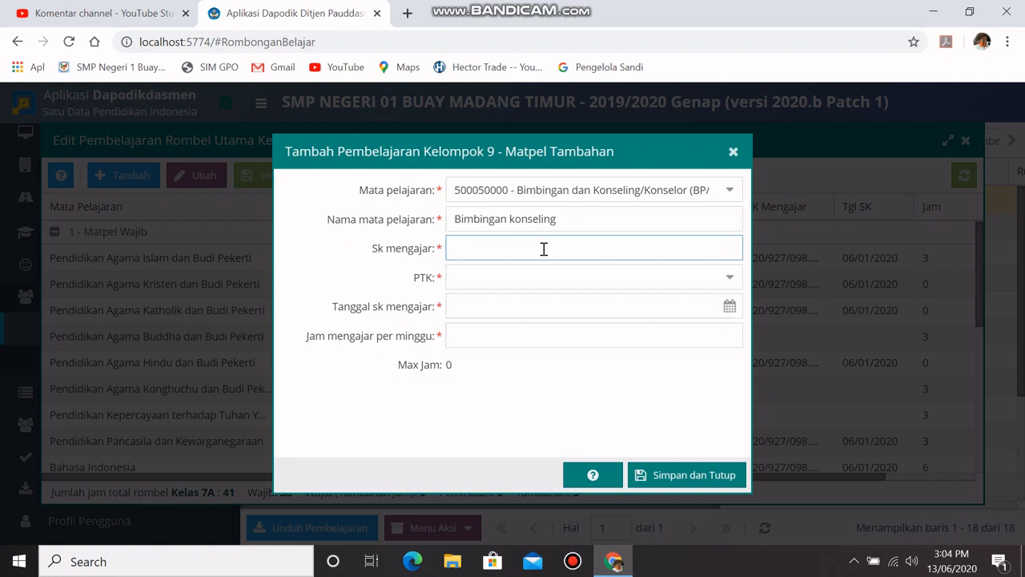
text(420/sk/smp/2020)
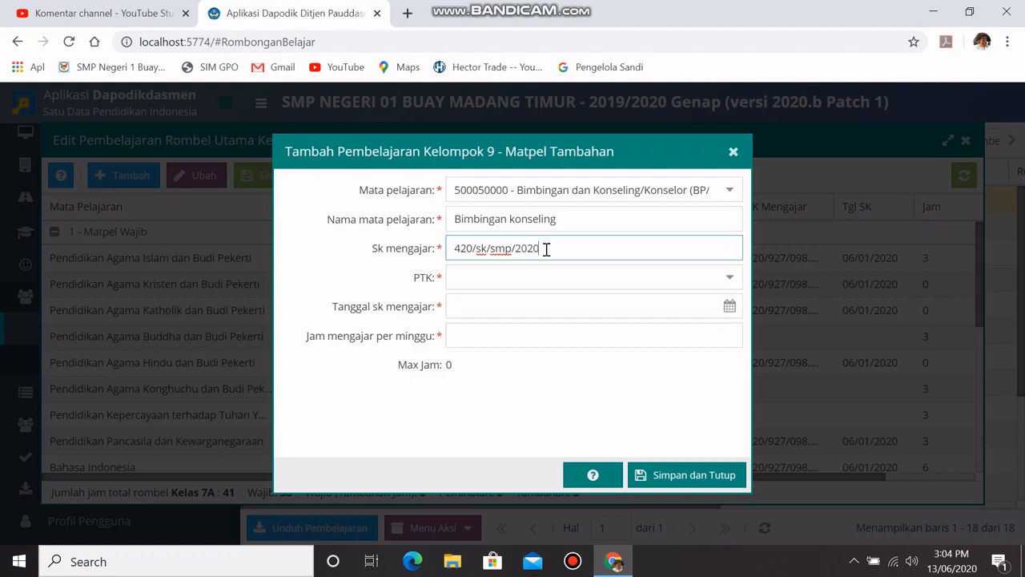
click(730, 279)
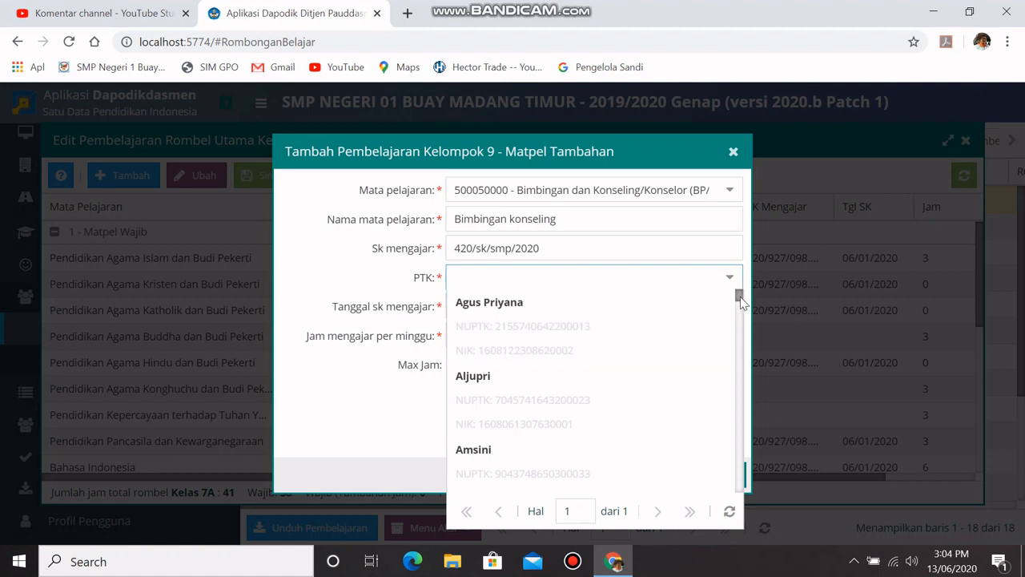
drag(740, 301, 741, 367)
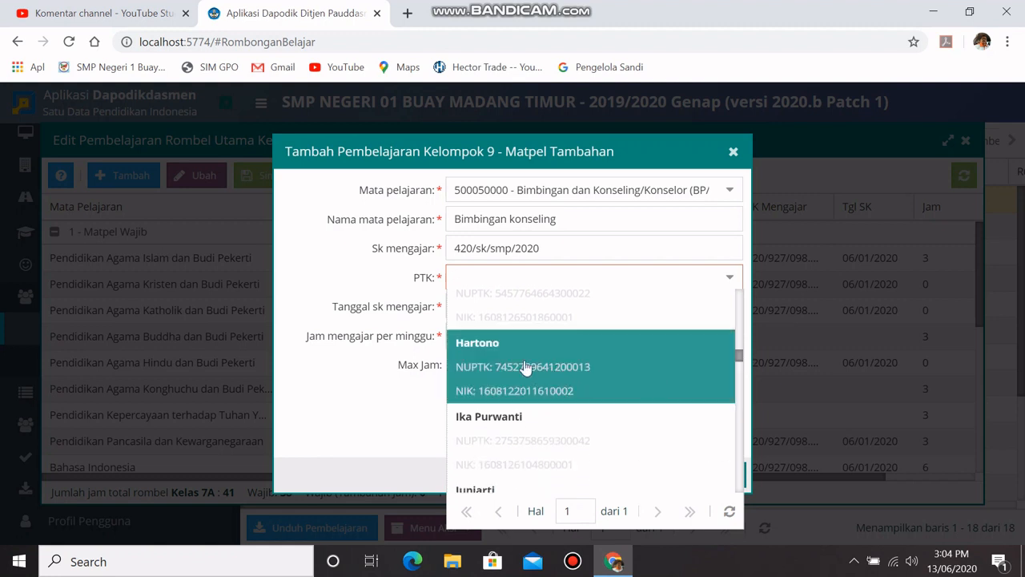
click(579, 368)
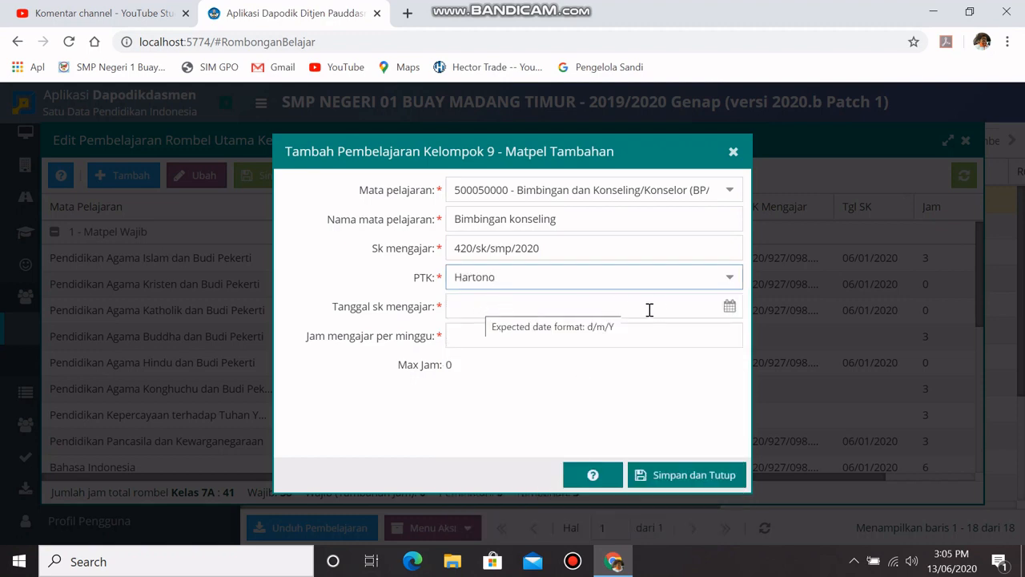
Set the Tanggal sk mengajar to 06/01/2020
click(730, 309)
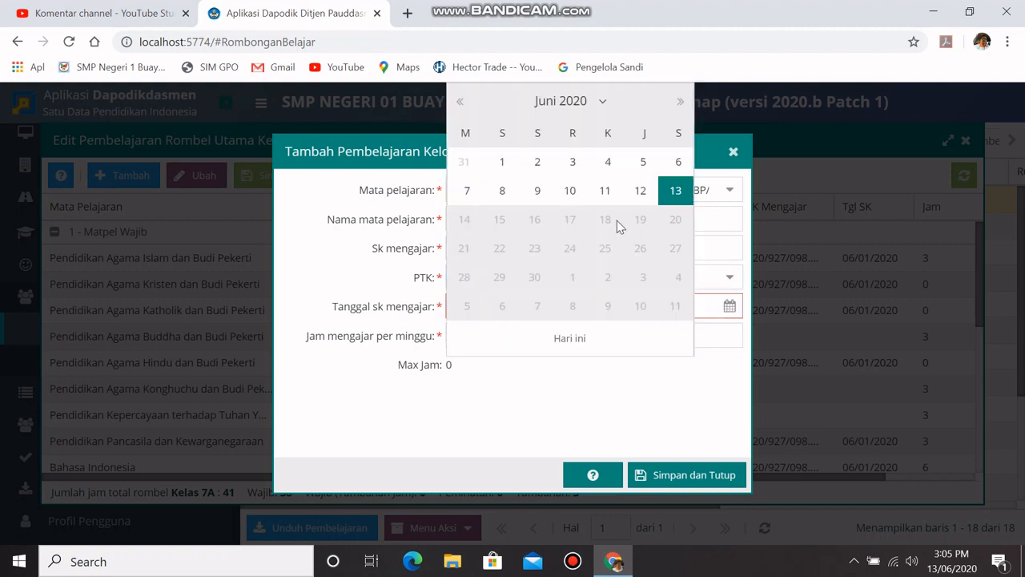
click(461, 102)
click(461, 103)
click(460, 102)
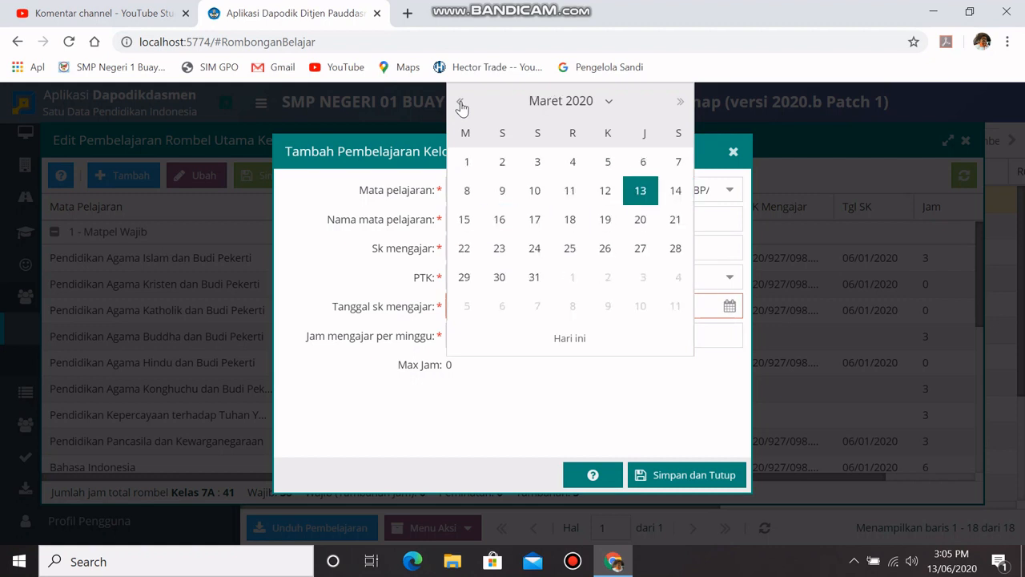
click(460, 103)
click(461, 102)
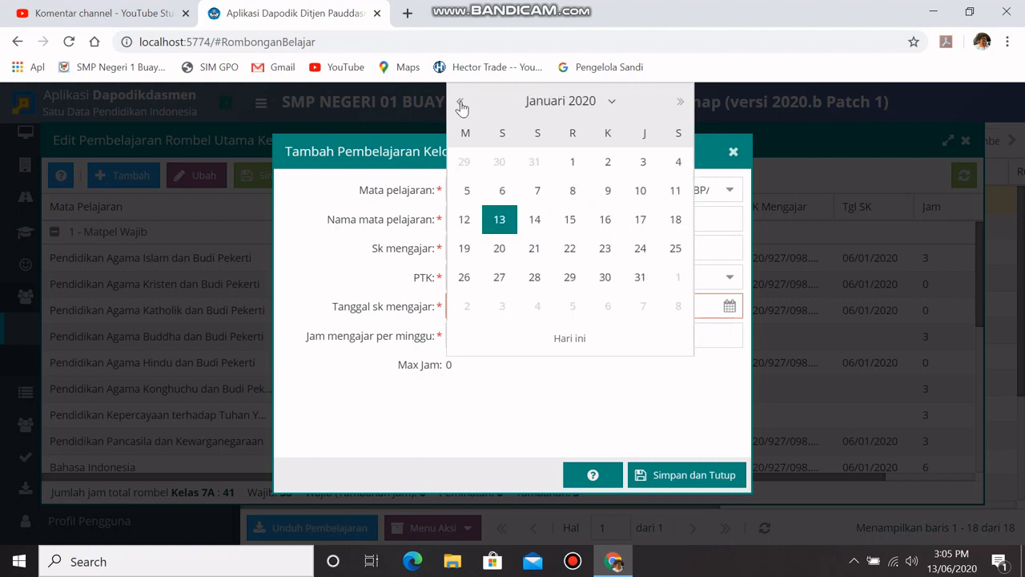
click(503, 193)
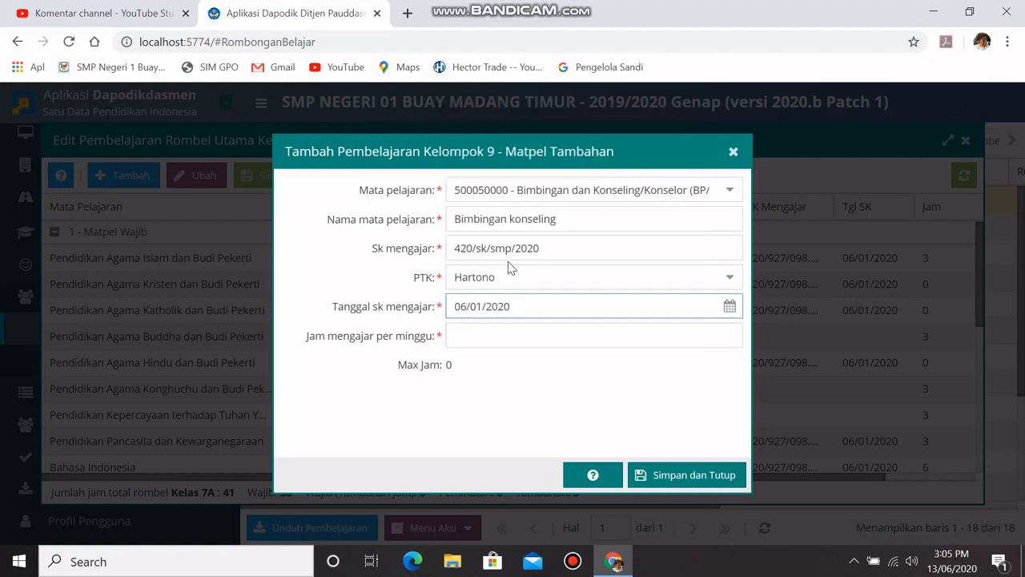
Set the Jam mengajar per minggu to 0 and save the new Bimbingan konseling entry
click(509, 338)
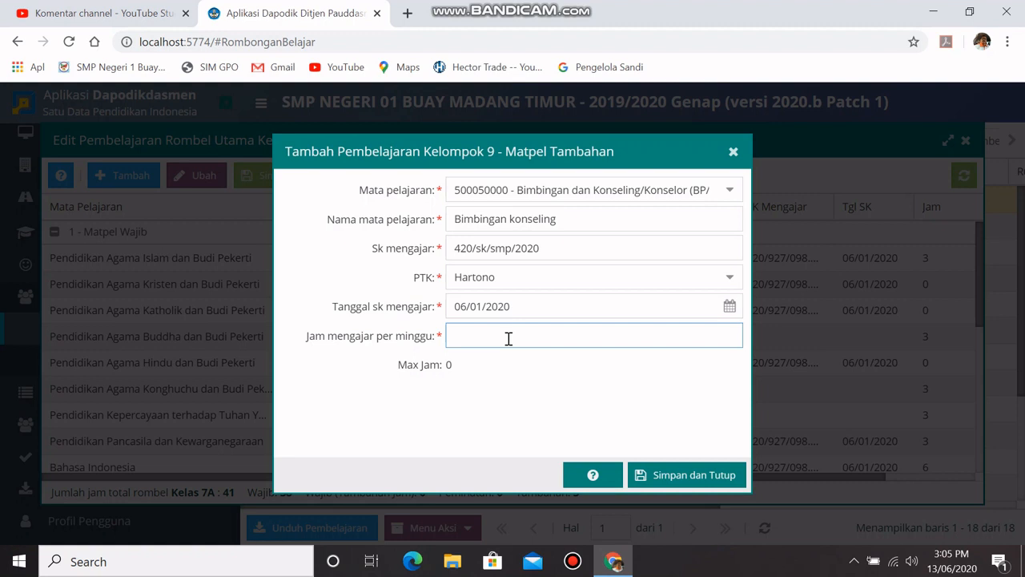
text(1)
text(2)
key(BackSpace)
text(0)
click(675, 478)
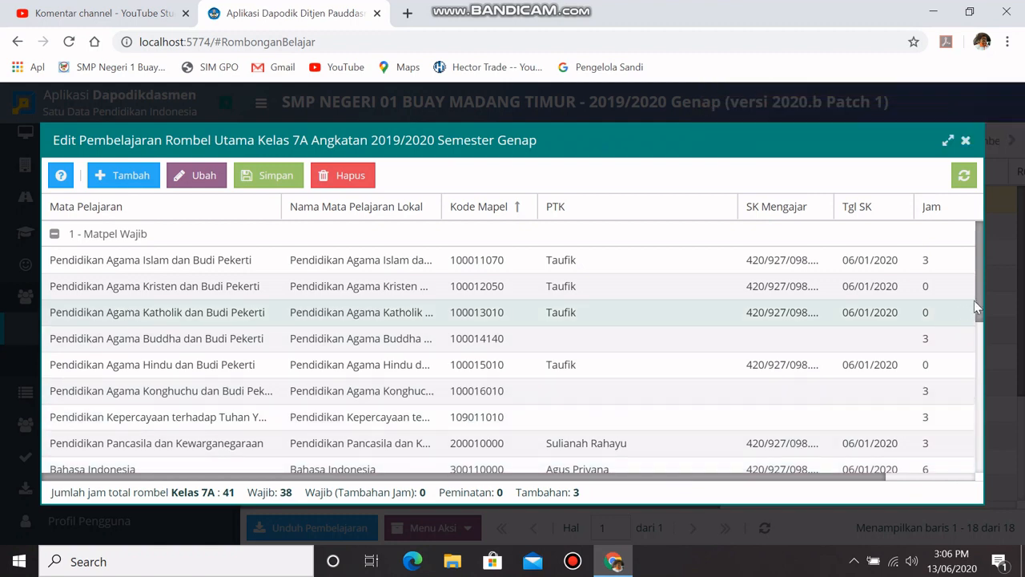
Check the Matpel Tambahan group in the Kelas 7A list and open another new entry with the allocation 9 - Matpel Tambahan
drag(978, 298, 991, 355)
scroll(988, 355, down, 3)
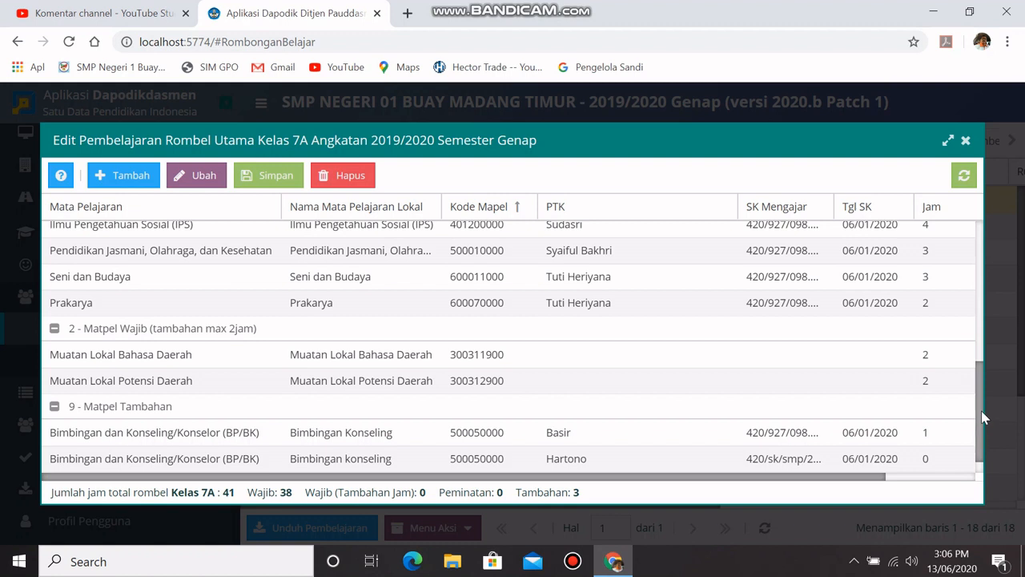
scroll(985, 417, down, 1)
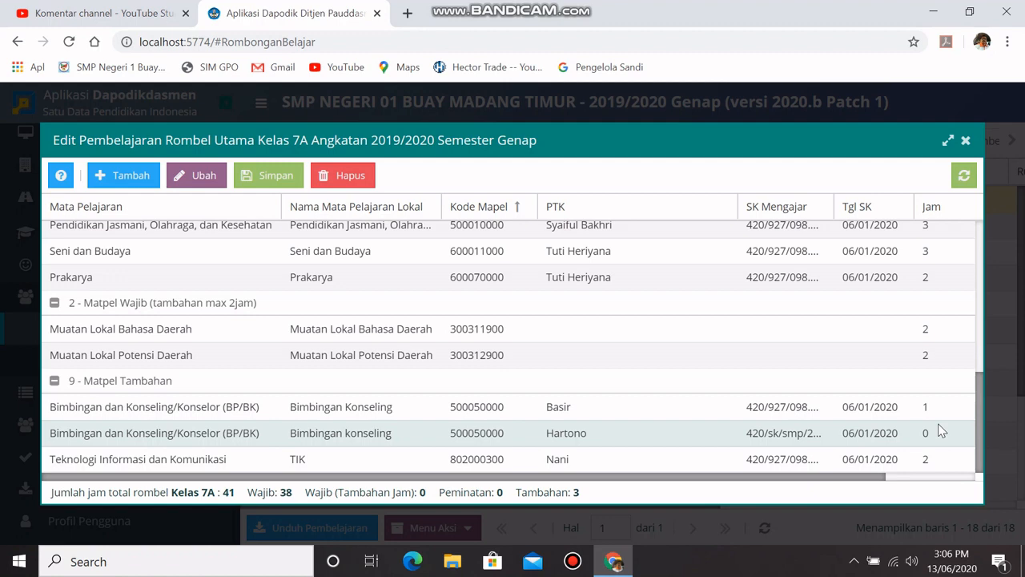
click(131, 175)
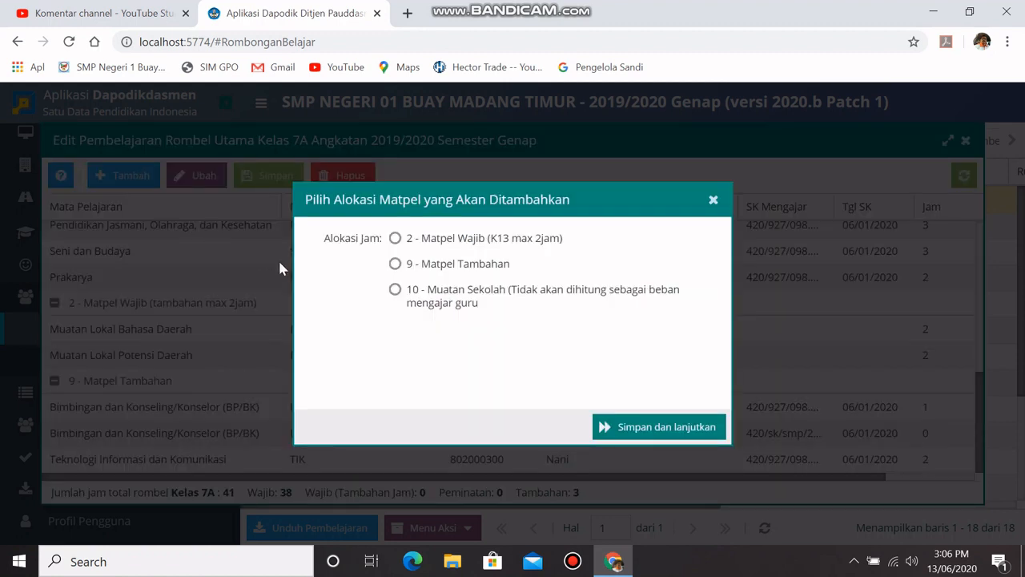
click(396, 266)
click(636, 430)
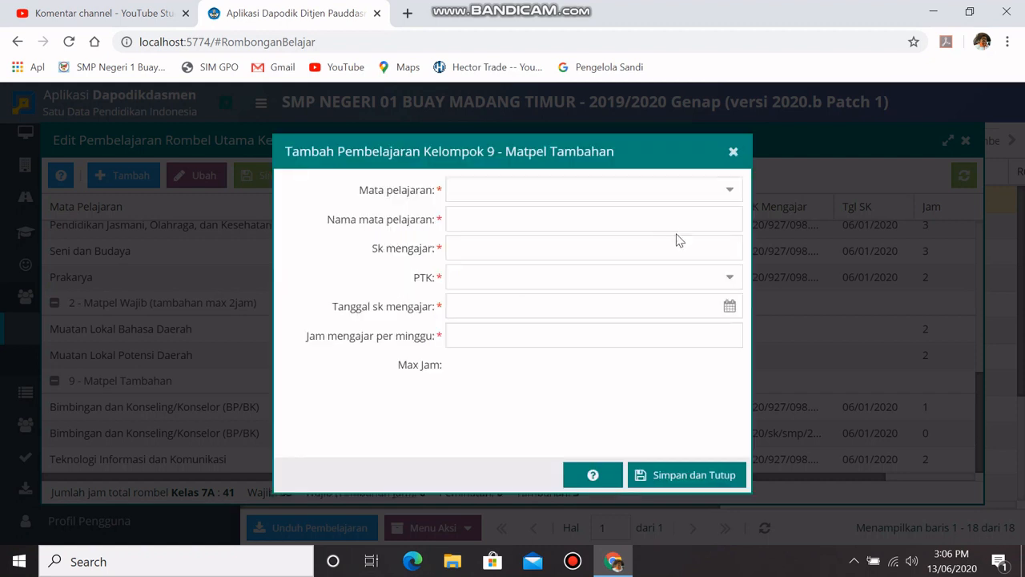
Choose 802000300 - Teknologi Informasi dan Komunikasi as the Mata pelajaran and enter TIK as the Nama mata pelajaran
click(730, 193)
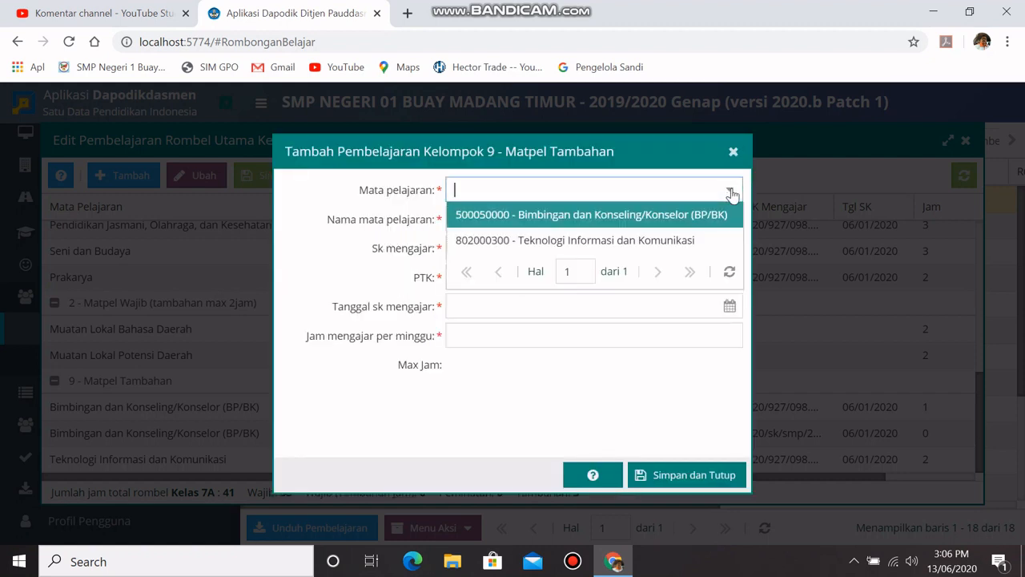
click(661, 240)
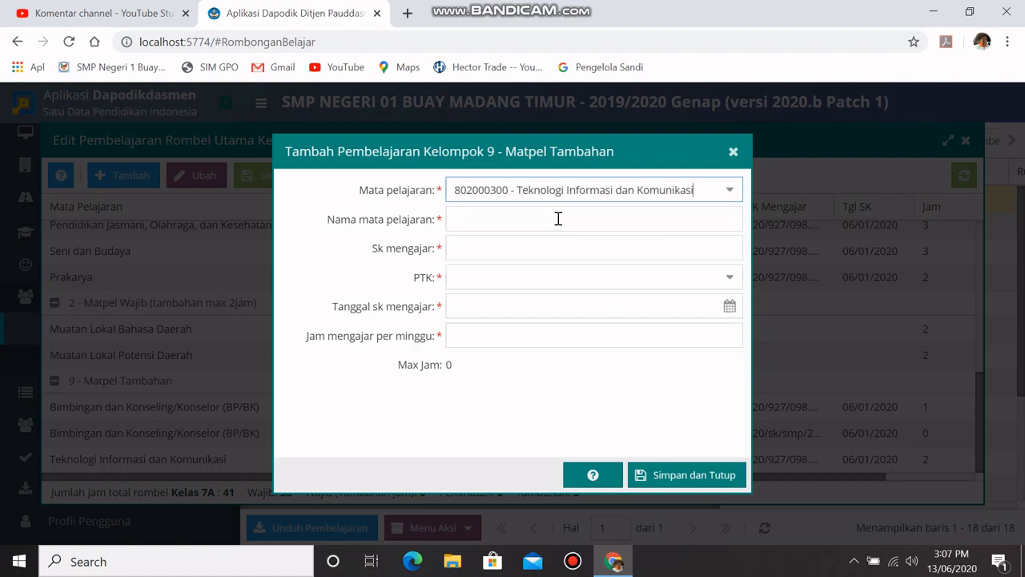
click(559, 218)
text(TIK)
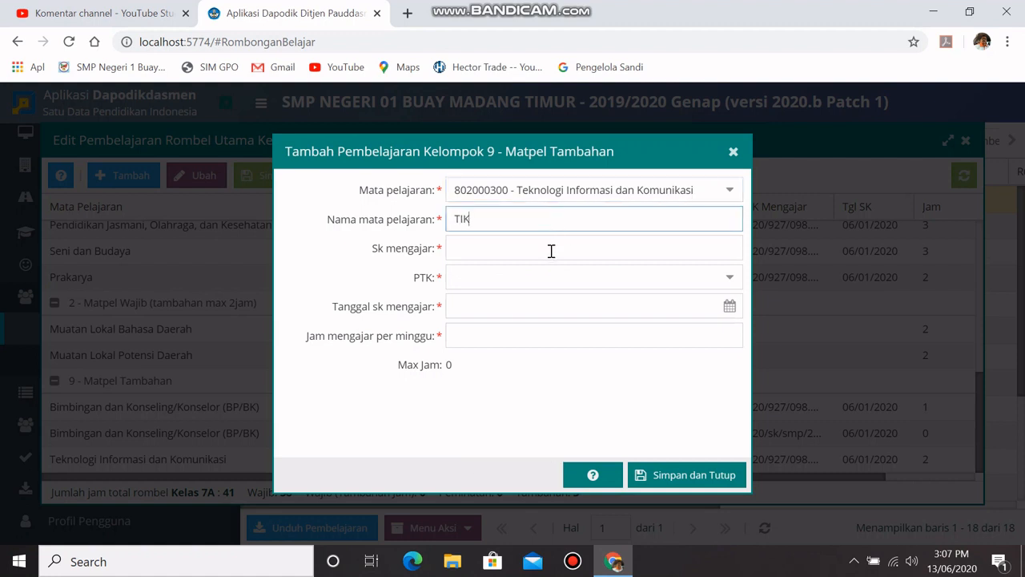
Enter 420/sk/smpn/2020 as the Sk mengajar and select the additional TIK teacher's name as PTK
click(551, 251)
text(4)
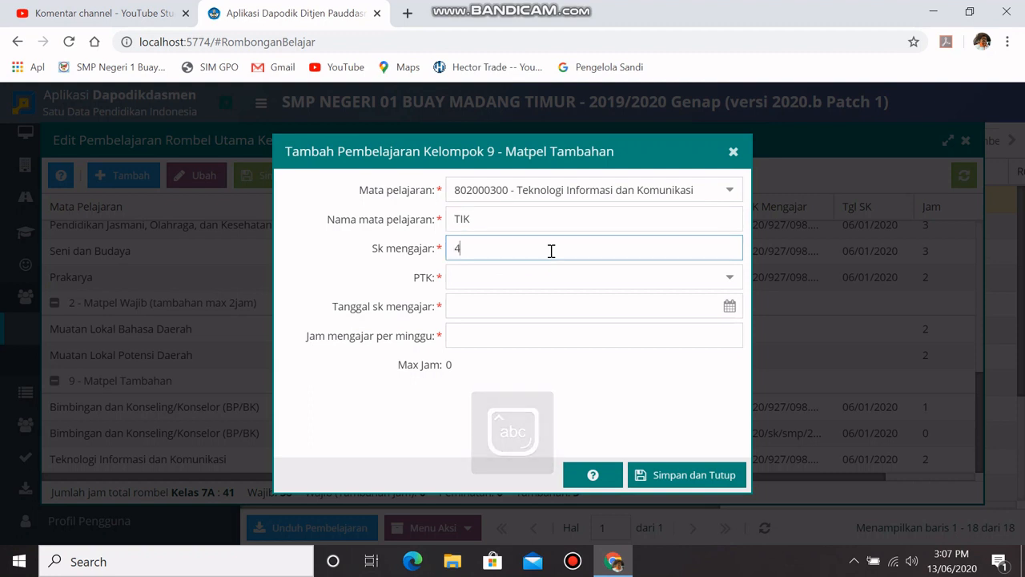
text(2)
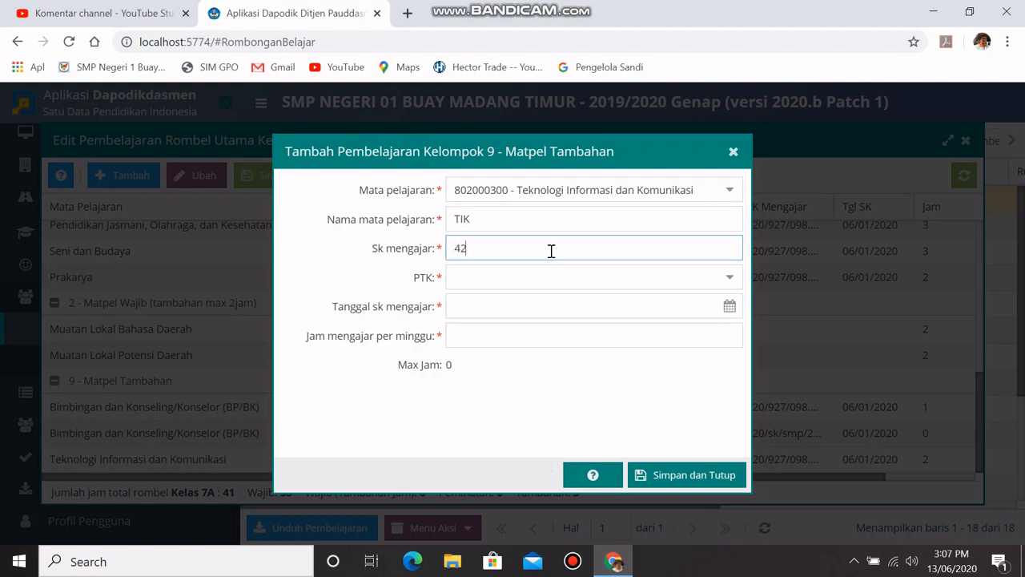
text(0/sk/smpn/2020)
click(729, 281)
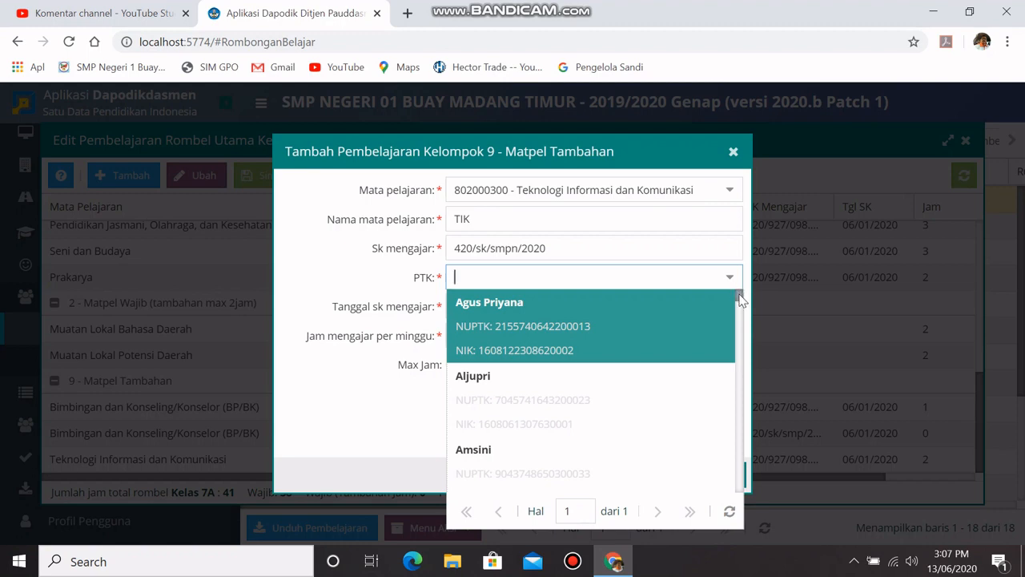
drag(740, 299, 748, 369)
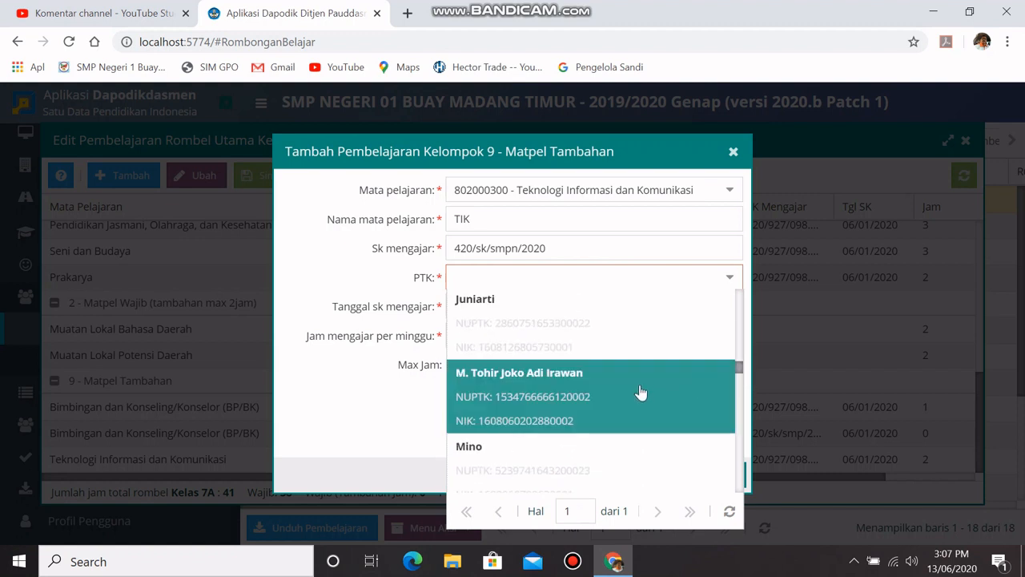
click(589, 390)
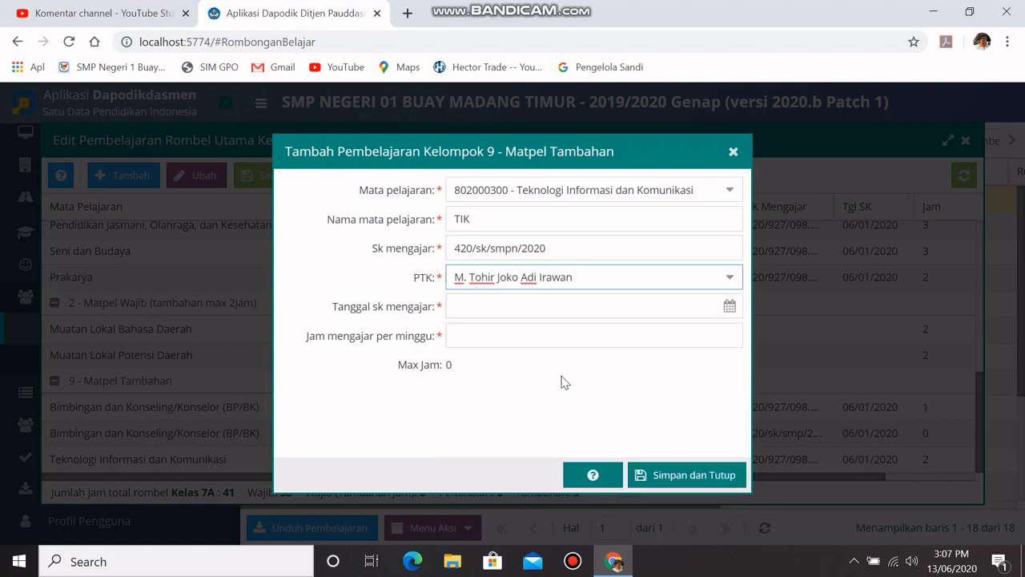
Set the Tanggal sk mengajar of the TIK entry to 06/01/2020
click(495, 306)
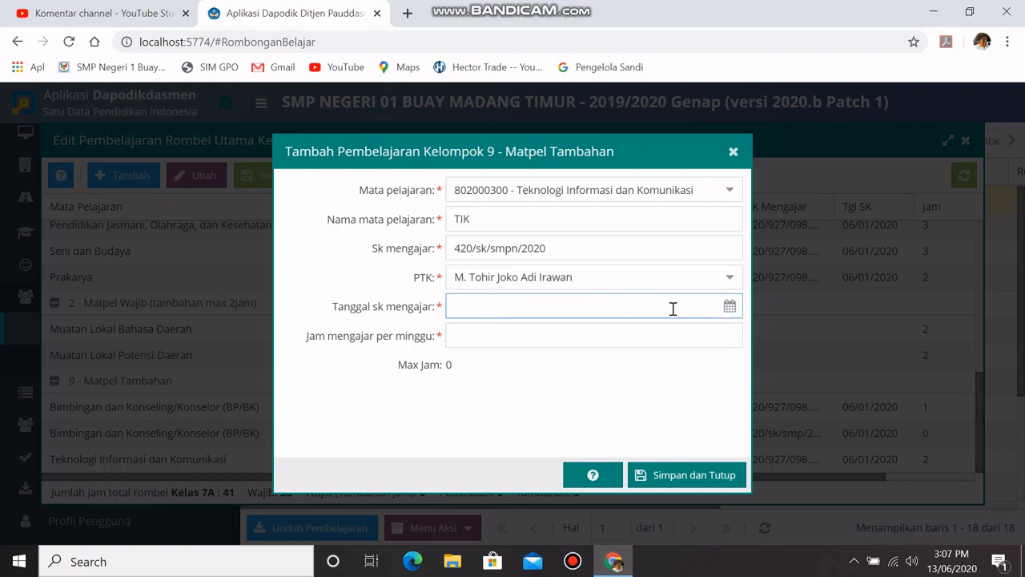
click(730, 309)
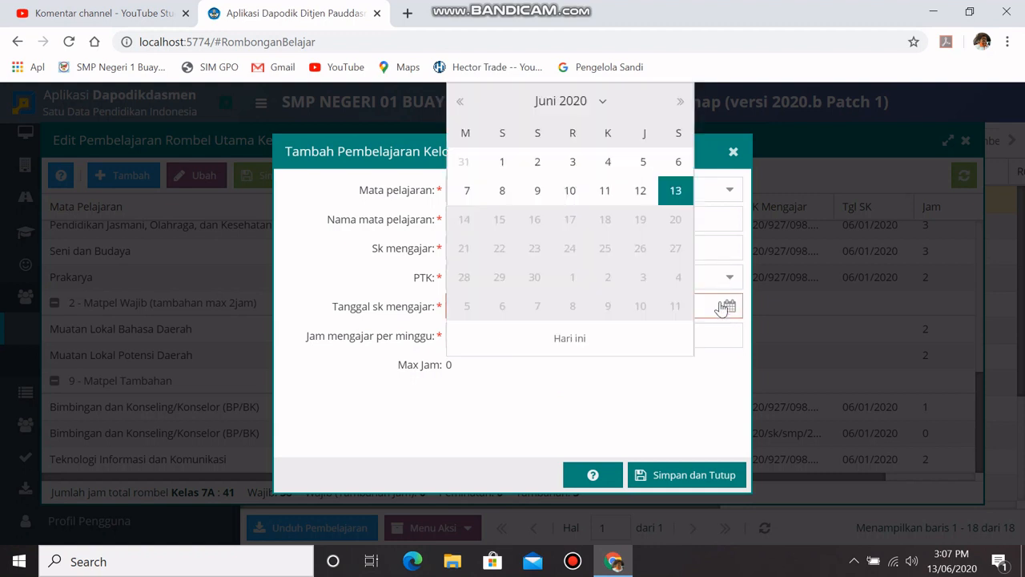
click(461, 106)
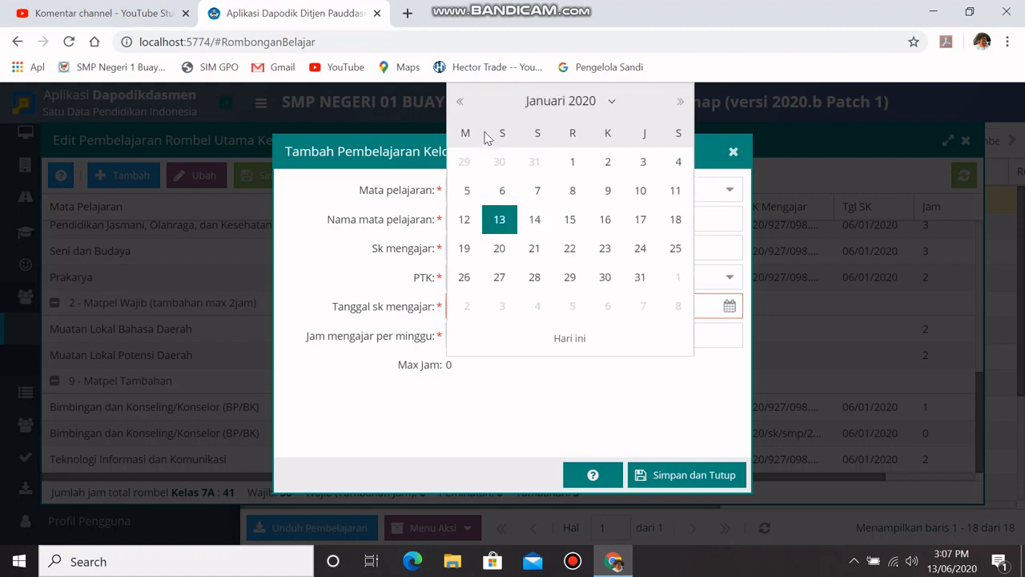
click(503, 191)
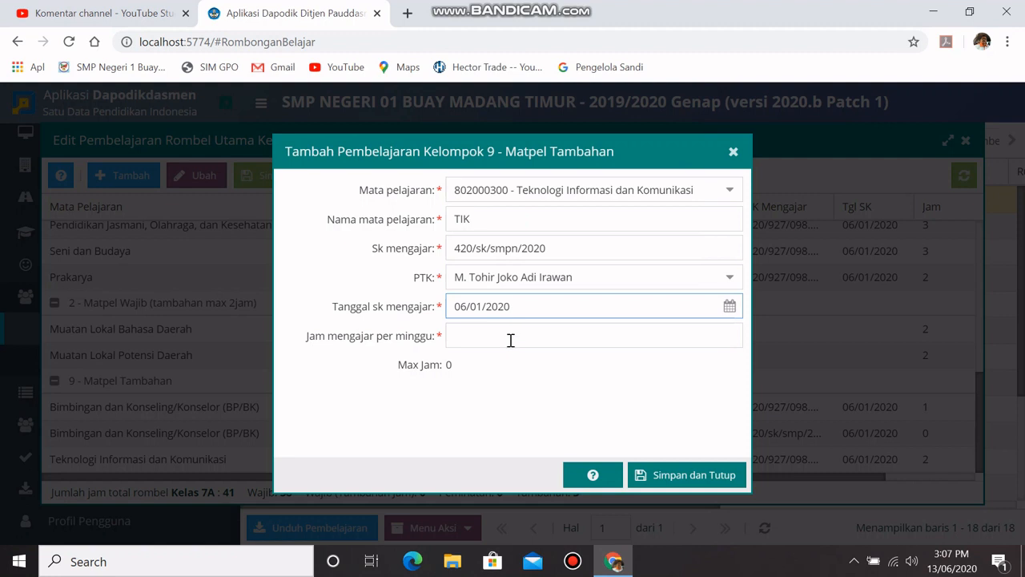
Set the Jam mengajar per minggu to 0 and save the new TIK entry
click(510, 340)
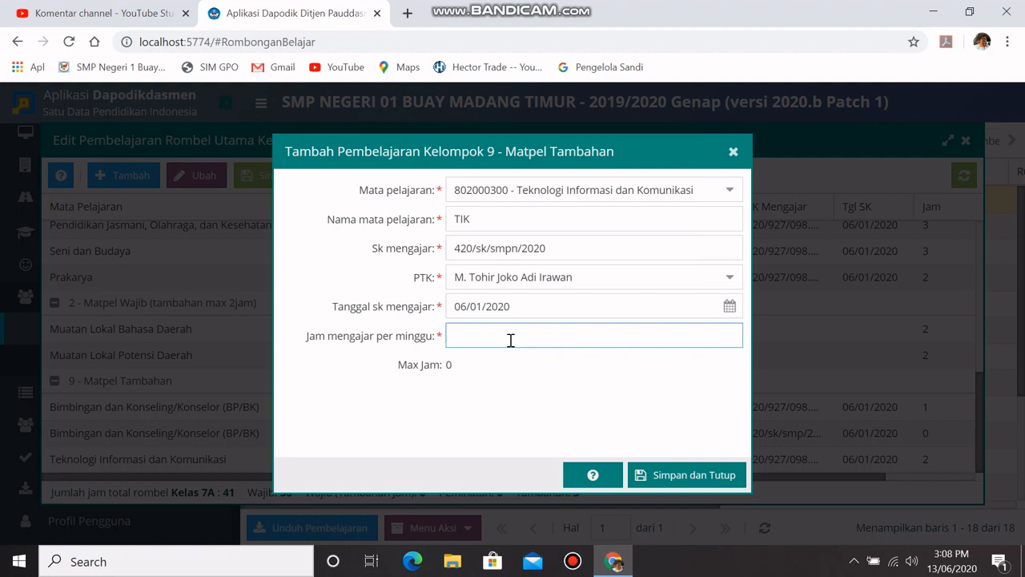
text(2)
key(BackSpace)
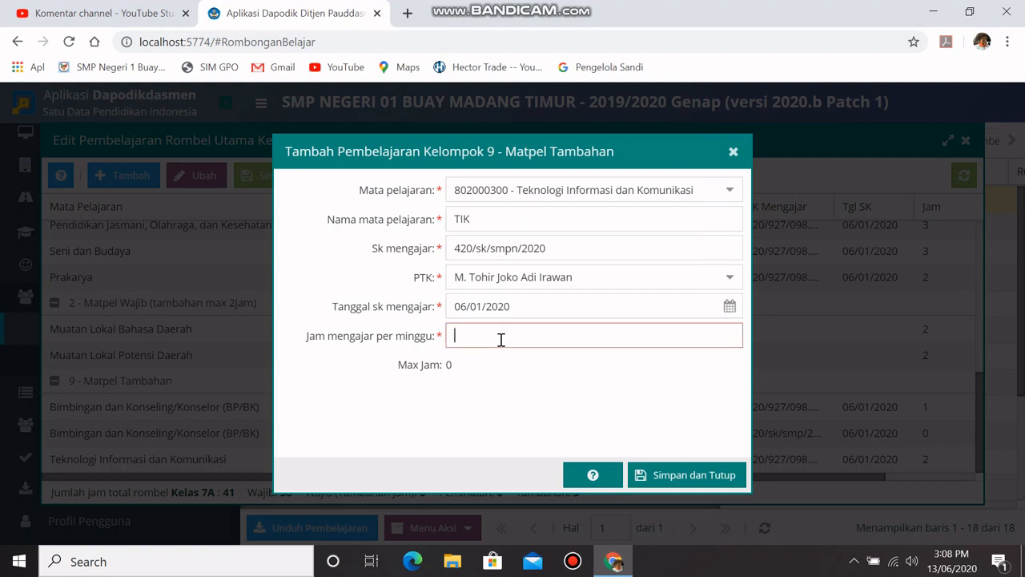
text(1)
text(3)
key(BackSpace)
text(0)
click(669, 474)
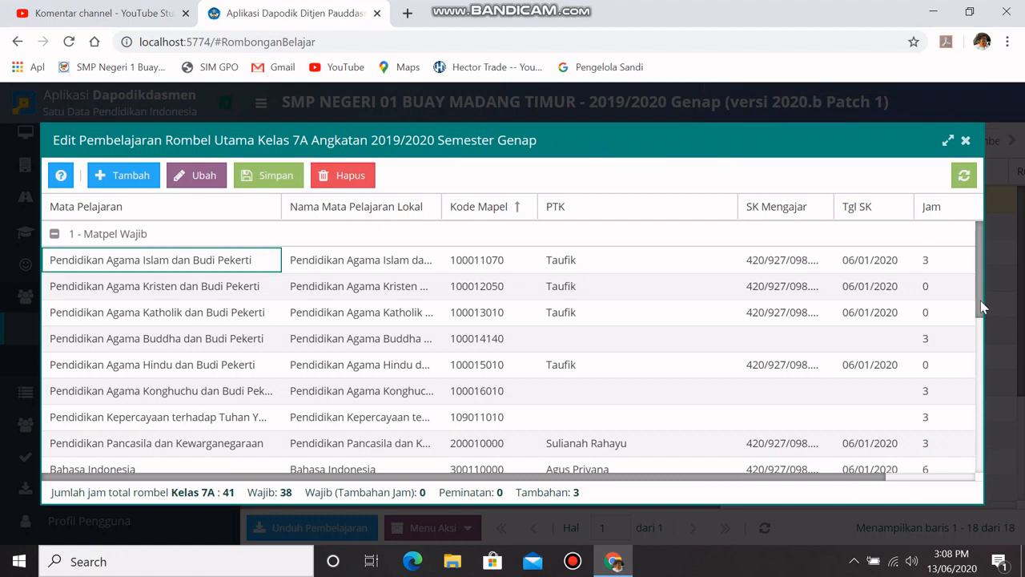
Check the 9 - Matpel Tambahan entries in the Kelas 7A lesson list and close the lesson window
drag(984, 307, 990, 404)
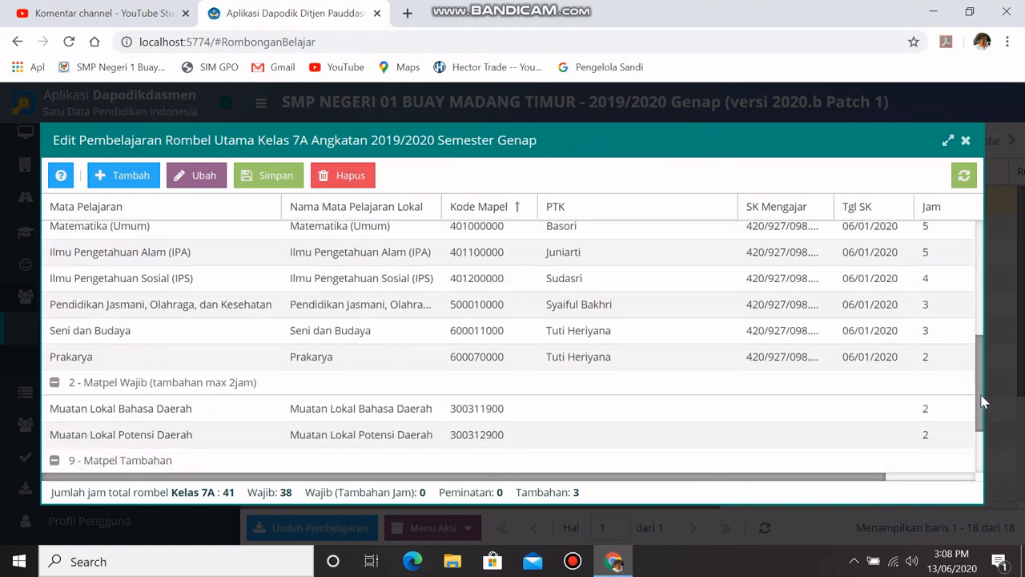
scroll(561, 312, down, 3)
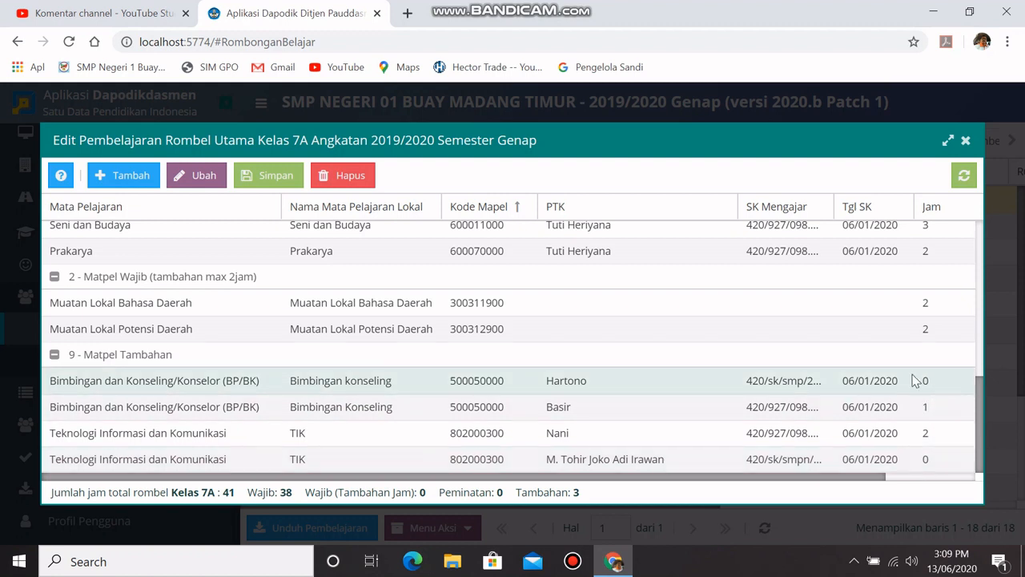
click(967, 142)
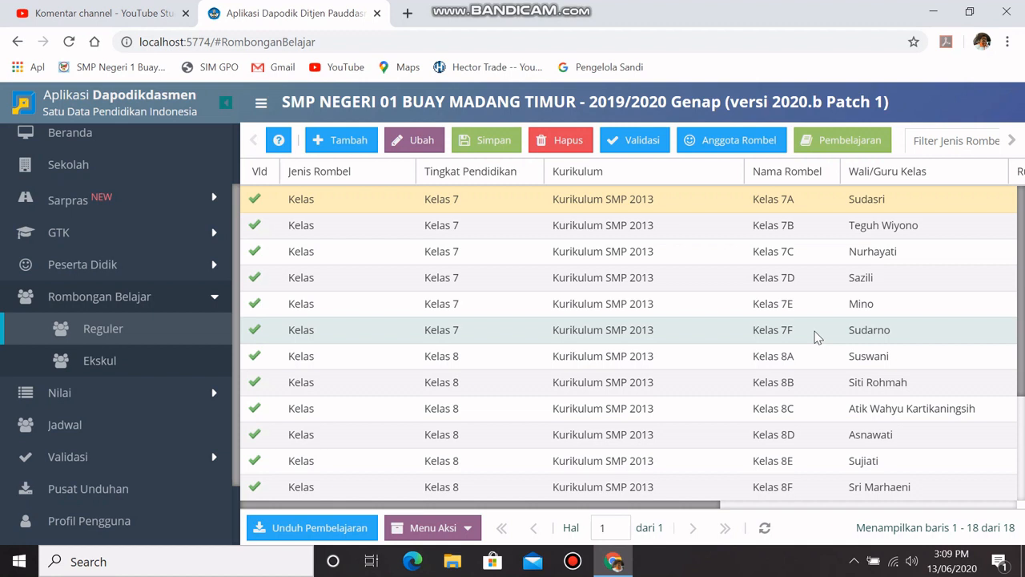
click(969, 289)
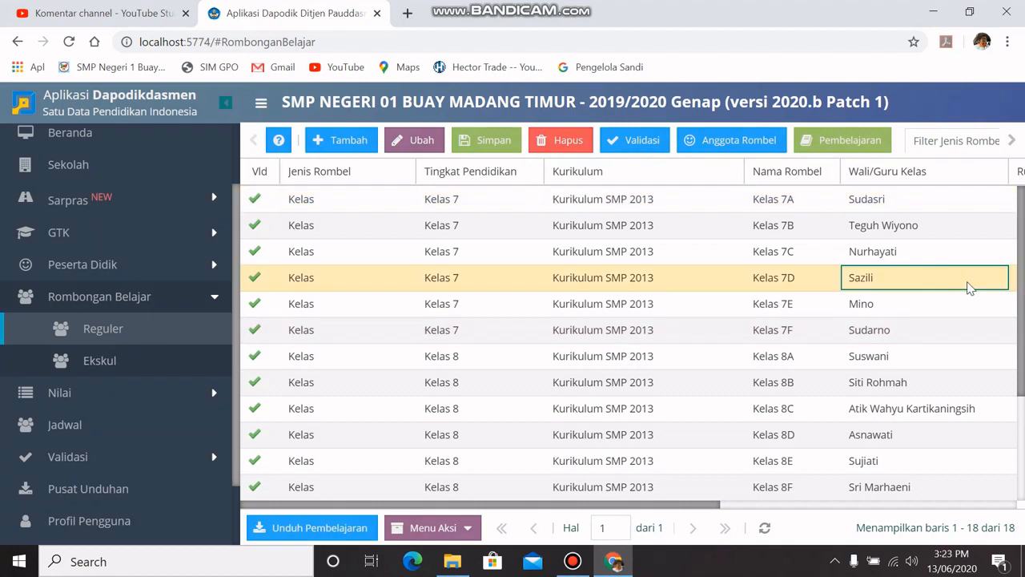